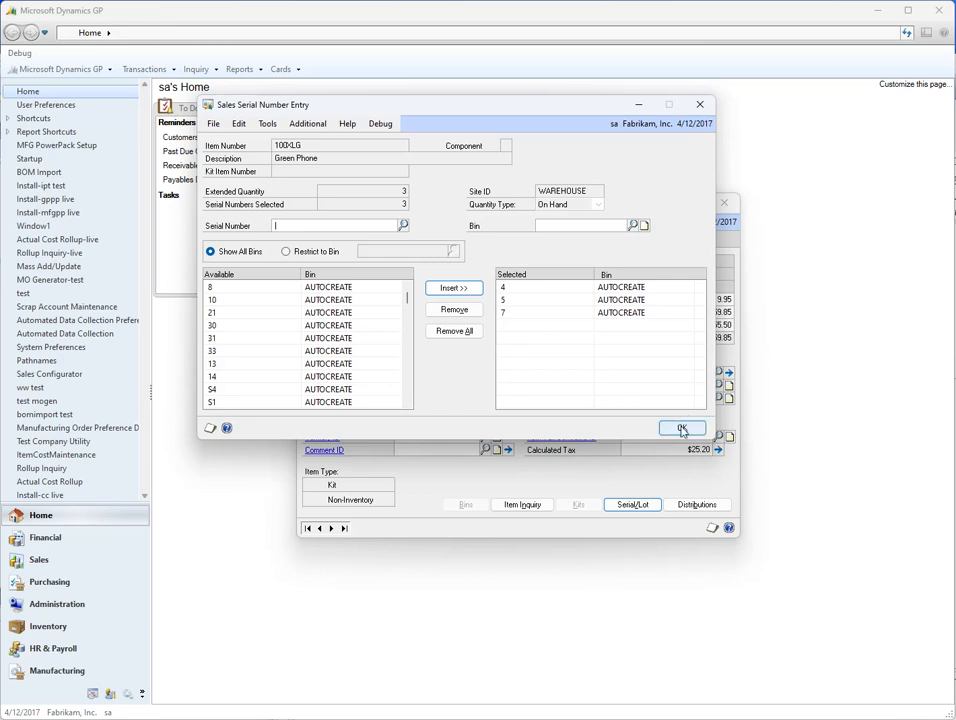
- Close the standard serial number entry window and enable the FAST Sales Serial Entry module in the GP PowerPack setup
{"action": "left_click", "coordinate": [311, 338]}
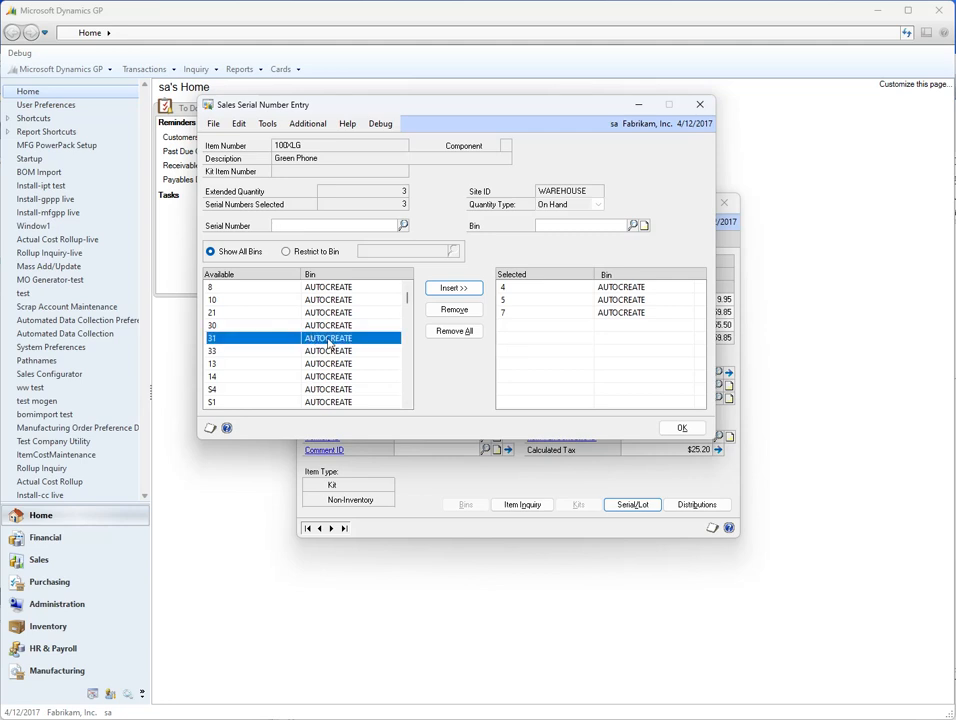
{"action": "left_click", "coordinate": [682, 427]}
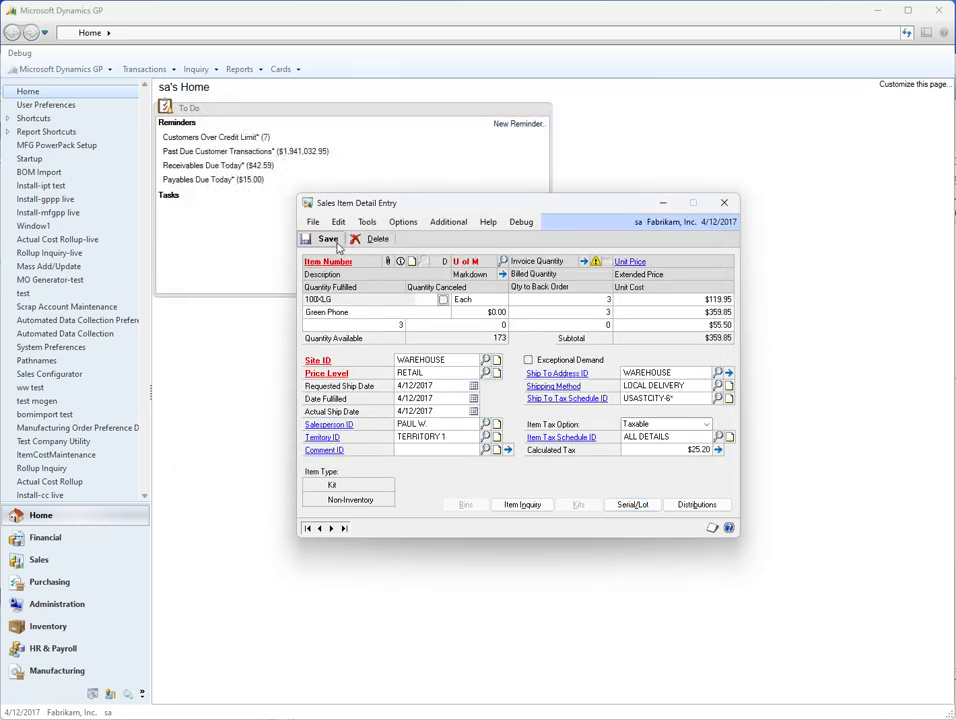
{"action": "left_click", "coordinate": [62, 69]}
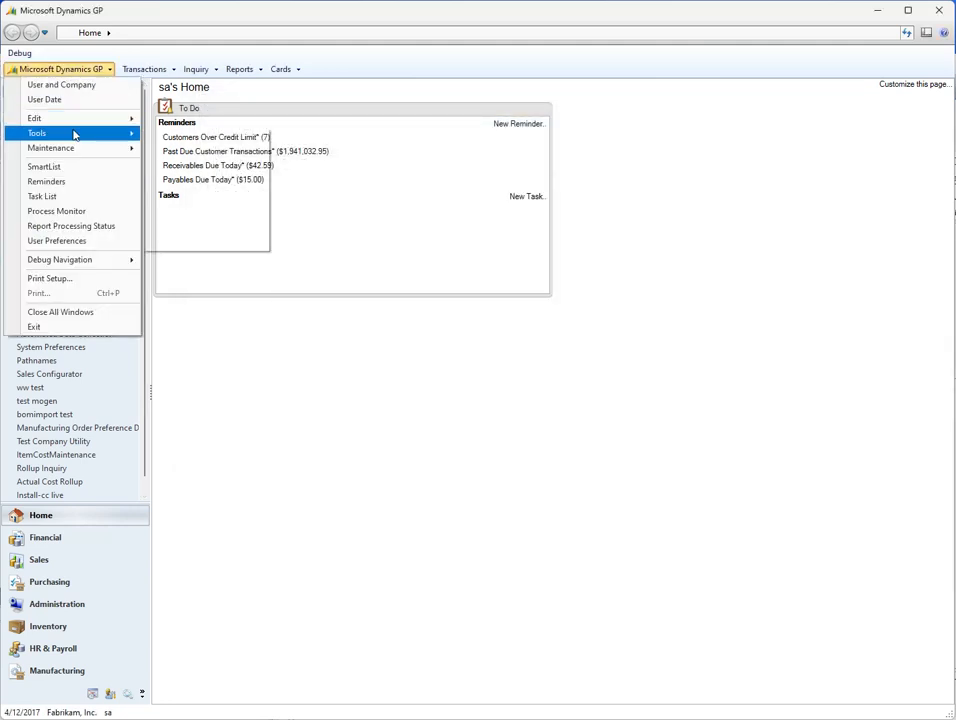
{"action": "mouse_move", "coordinate": [74, 133]}
{"action": "mouse_move", "coordinate": [185, 134]}
{"action": "mouse_move", "coordinate": [329, 165]}
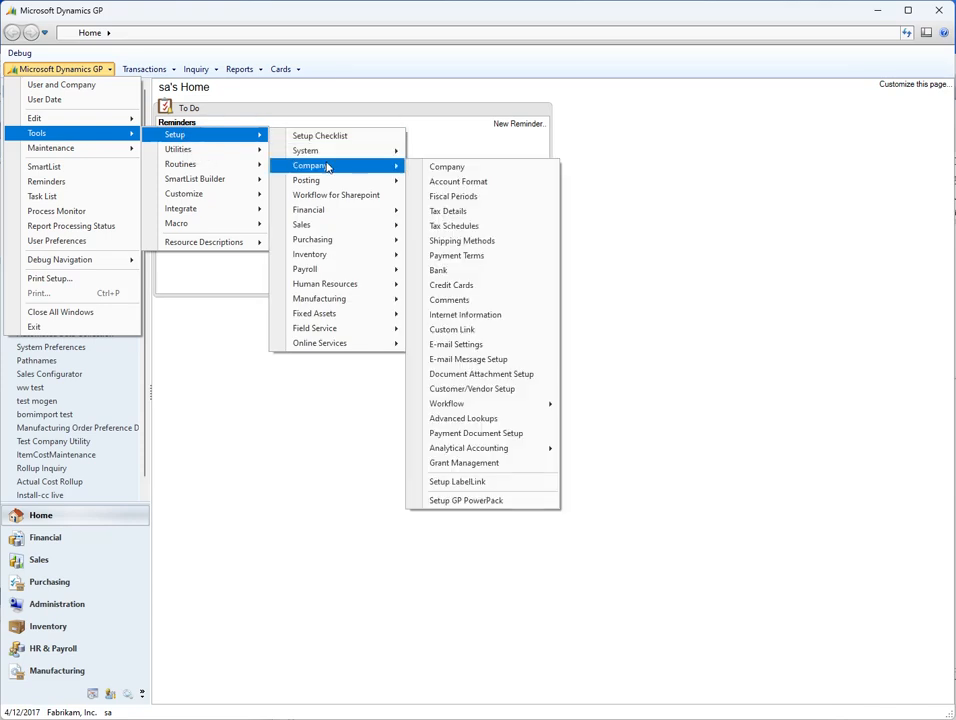
{"action": "left_click", "coordinate": [494, 500]}
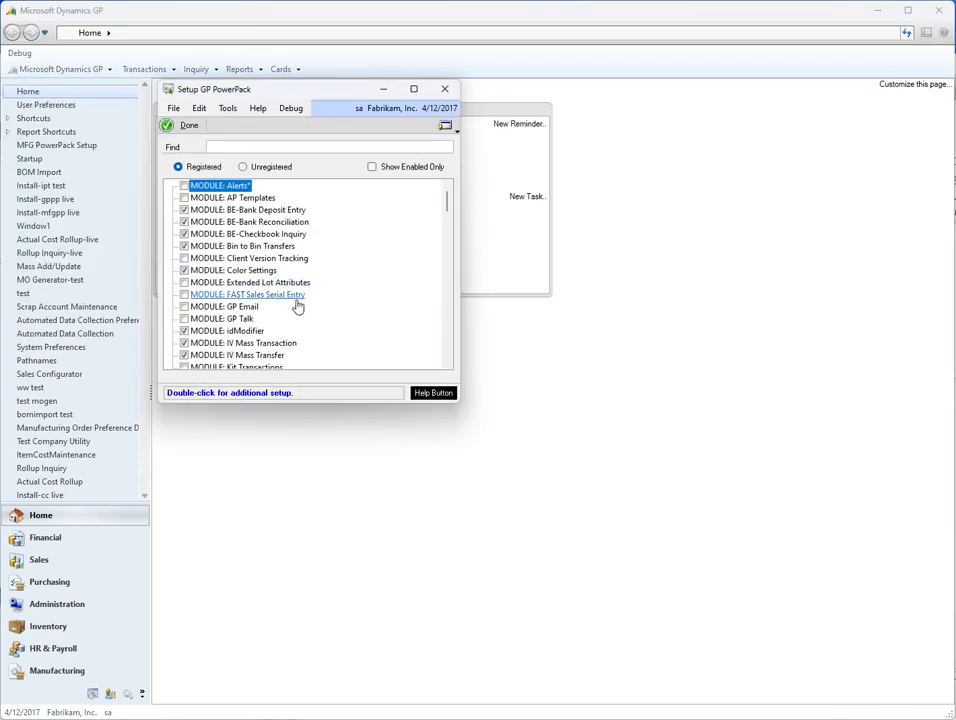
{"action": "left_click", "coordinate": [184, 294]}
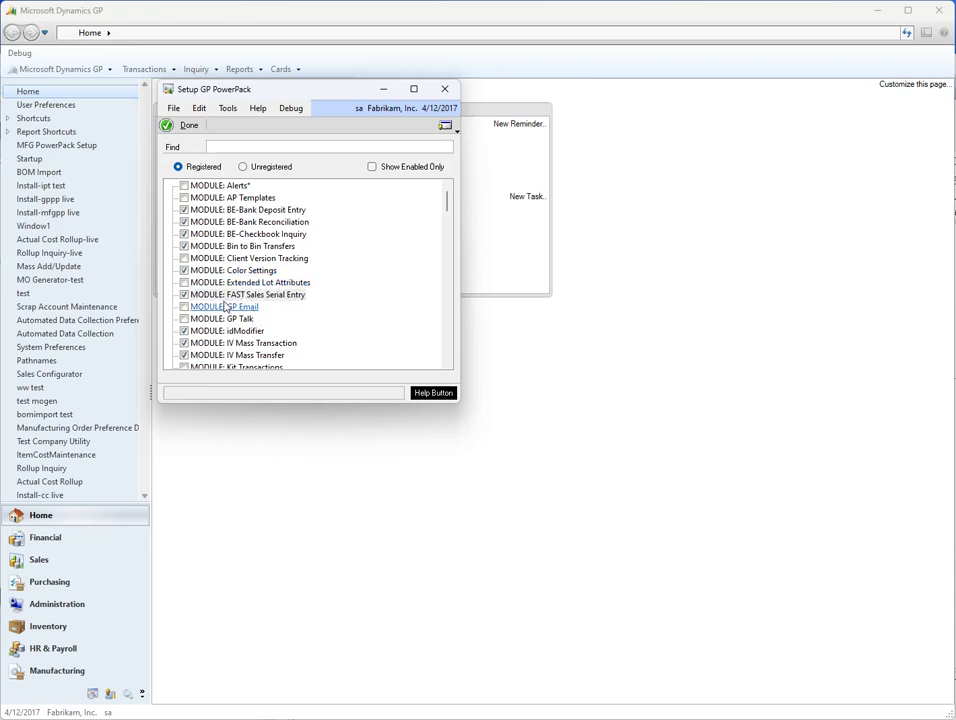
{"action": "left_click", "coordinate": [186, 124]}
{"action": "left_click", "coordinate": [463, 431]}
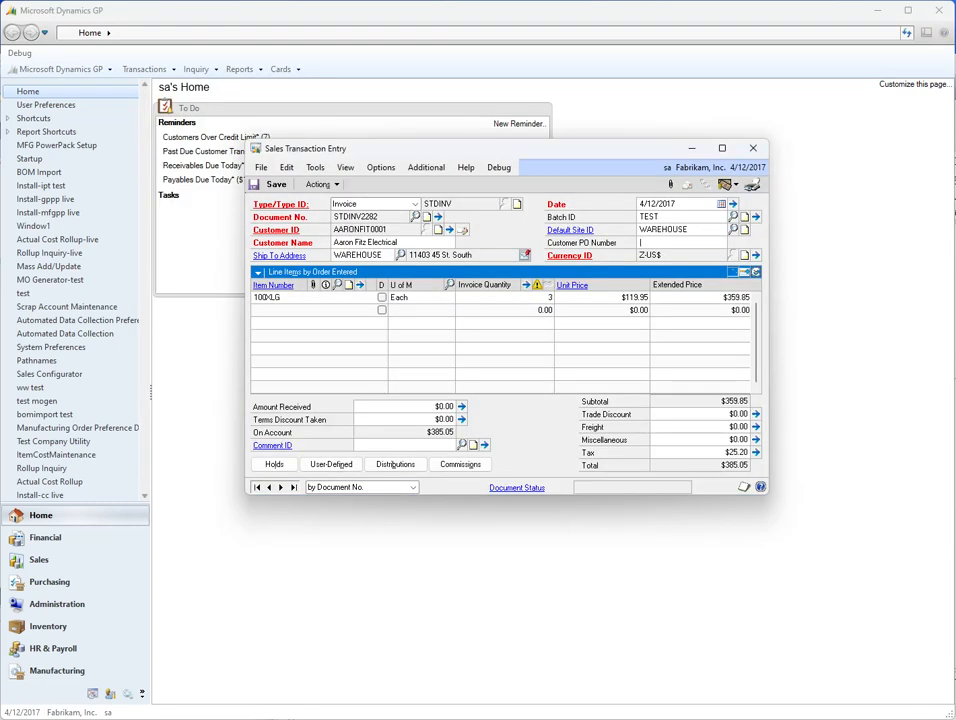
- Open the FAST serial entry for the invoice's 100XLG line item from its item details
{"action": "left_click", "coordinate": [360, 285]}
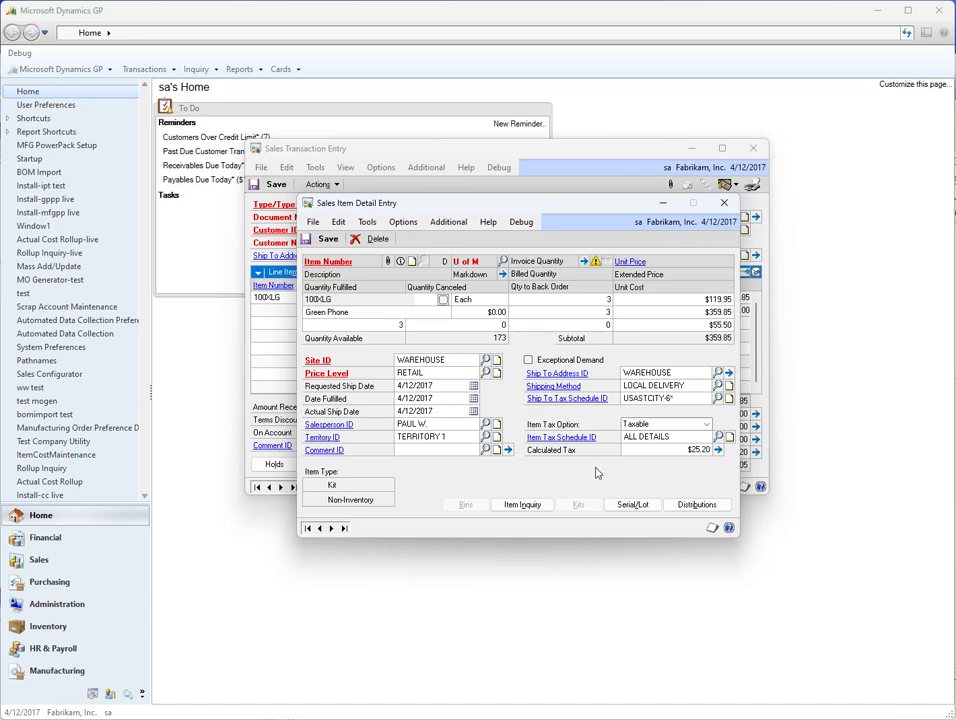
{"action": "left_click", "coordinate": [634, 505]}
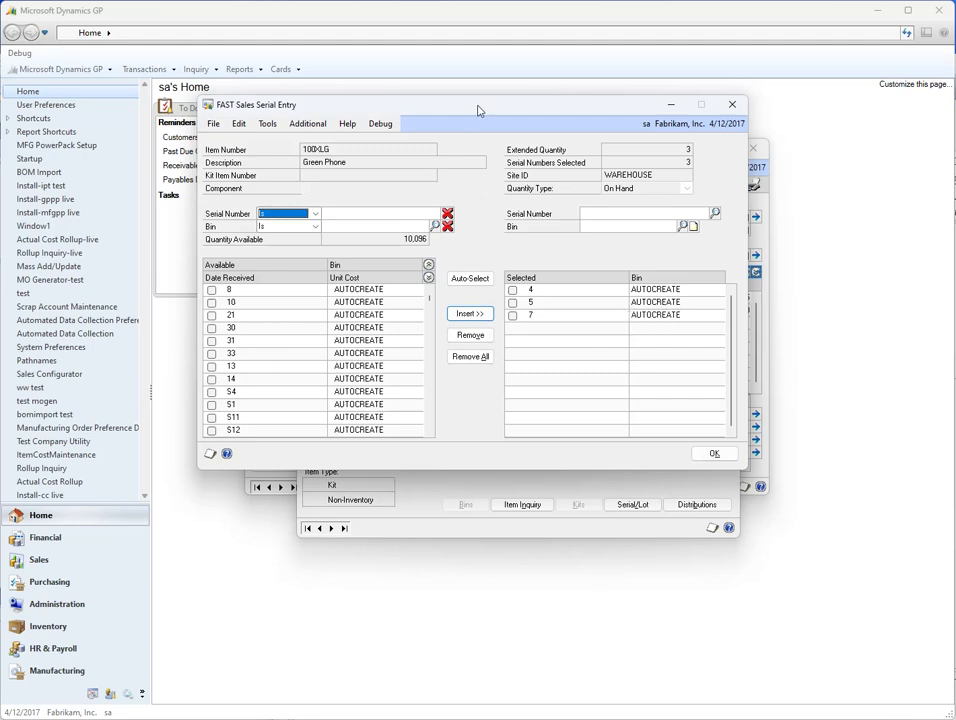
{"action": "left_click_drag", "start_coordinate": [478, 111], "coordinate": [482, 120]}
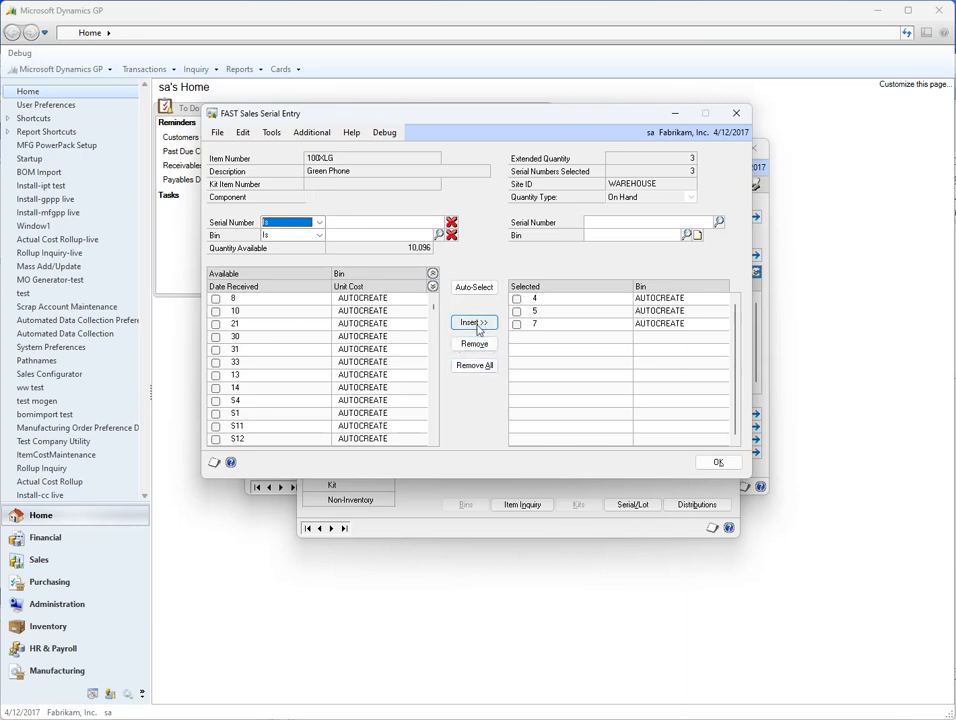
- Change the selected serial numbers for 100XLG to 7, 5 and 10, returning serial 4 to the available ones
{"action": "left_click", "coordinate": [517, 299]}
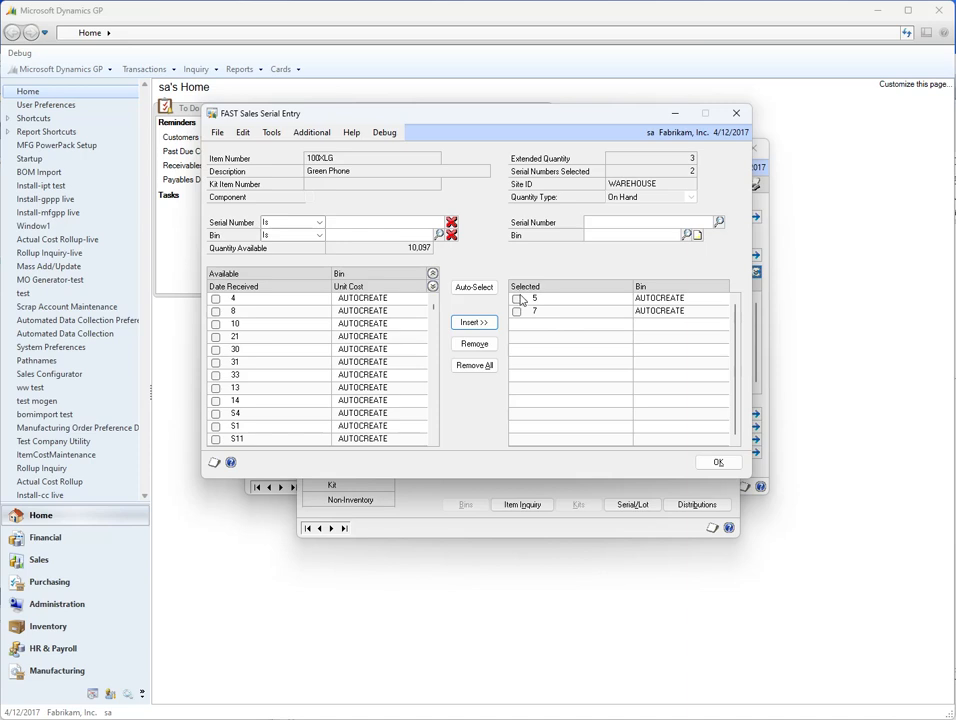
{"action": "left_click", "coordinate": [517, 299]}
{"action": "left_click", "coordinate": [216, 324]}
{"action": "left_click", "coordinate": [216, 324]}
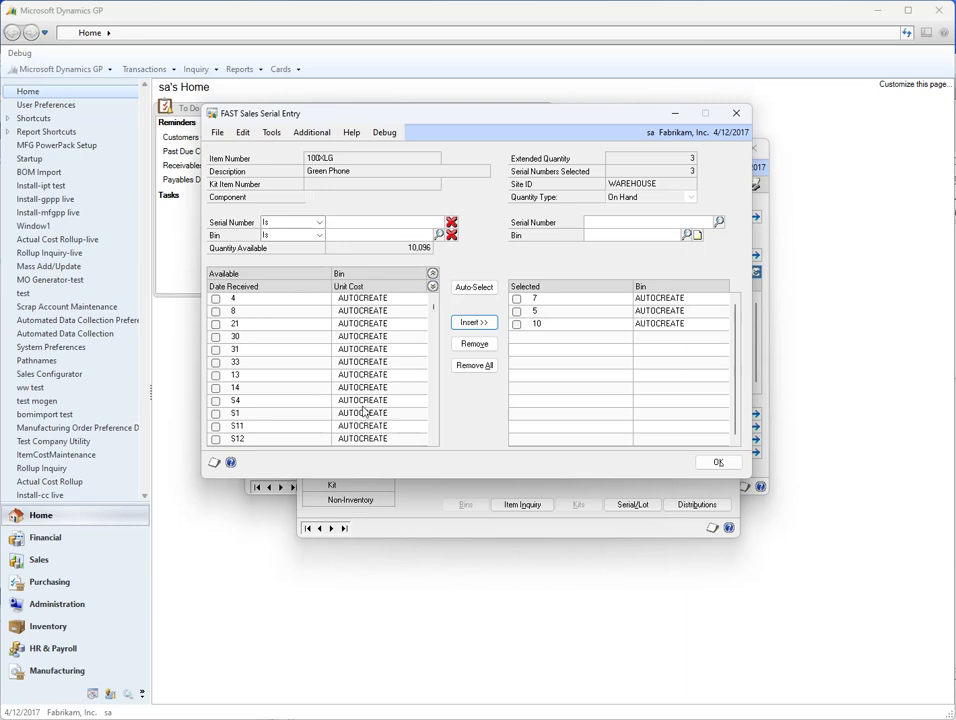
- Filter the available serial numbers to those that contain "s"
{"action": "left_click", "coordinate": [319, 222]}
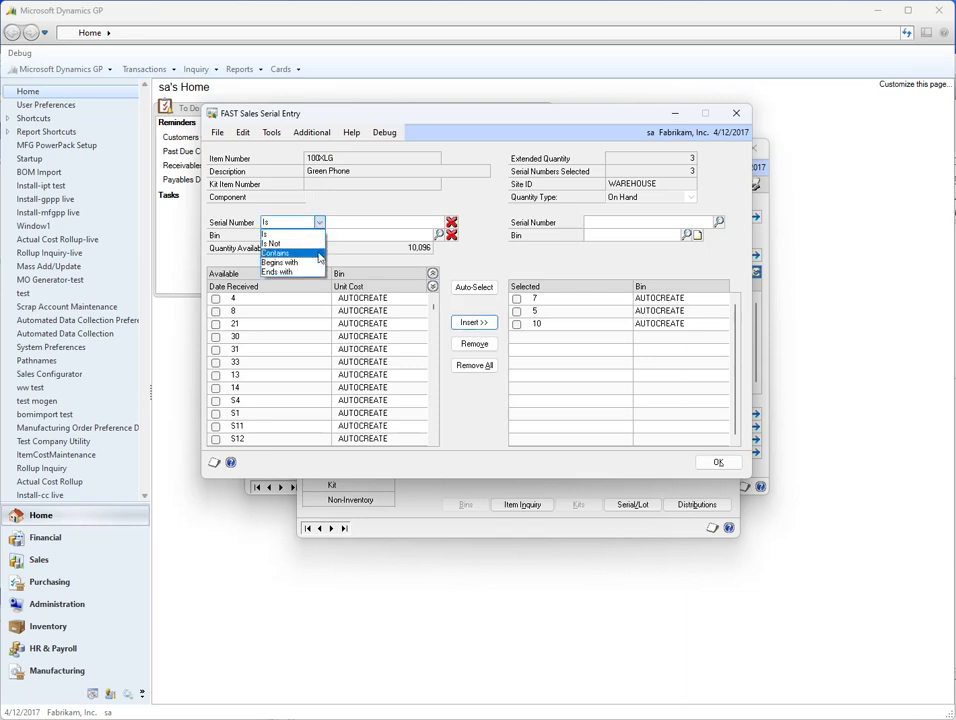
{"action": "left_click", "coordinate": [319, 254]}
{"action": "left_click", "coordinate": [356, 226]}
{"action": "type", "text": "s"}
{"action": "key", "text": "Tab"}
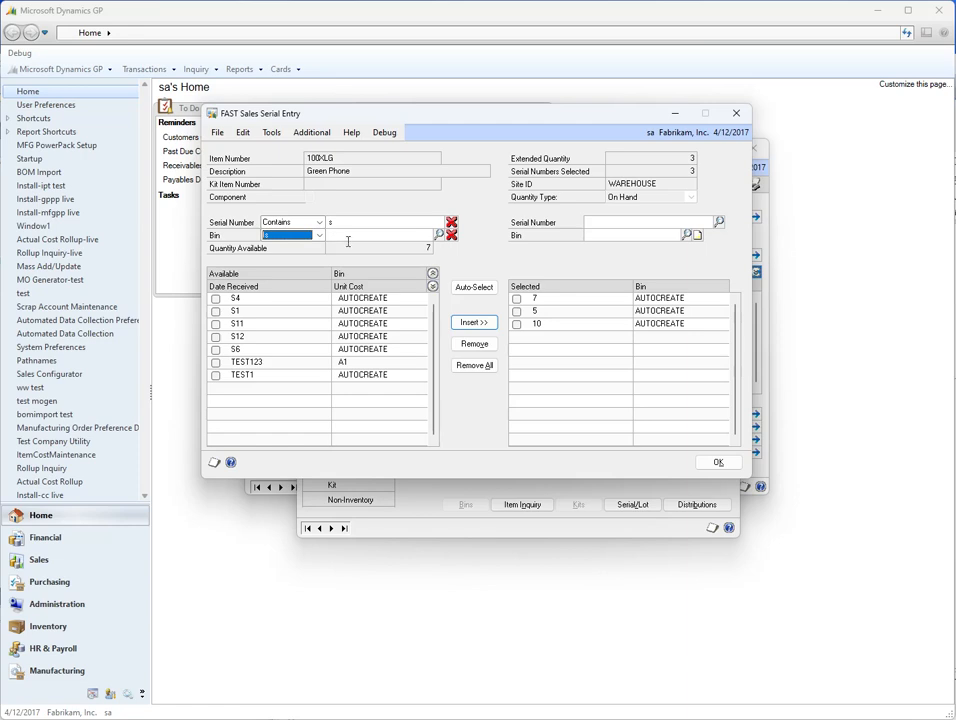
- Narrow the available serial numbers further to bins whose name ends with "1"
{"action": "left_click", "coordinate": [320, 235]}
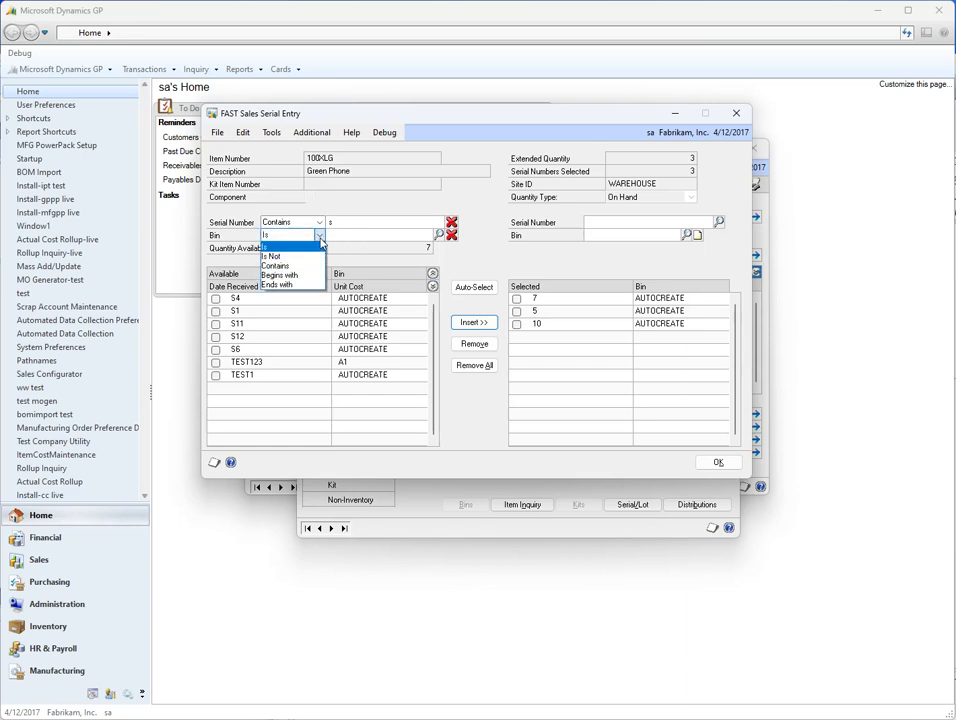
{"action": "left_click", "coordinate": [282, 284]}
{"action": "left_click", "coordinate": [367, 235]}
{"action": "type", "text": "1"}
{"action": "key", "text": "Tab"}
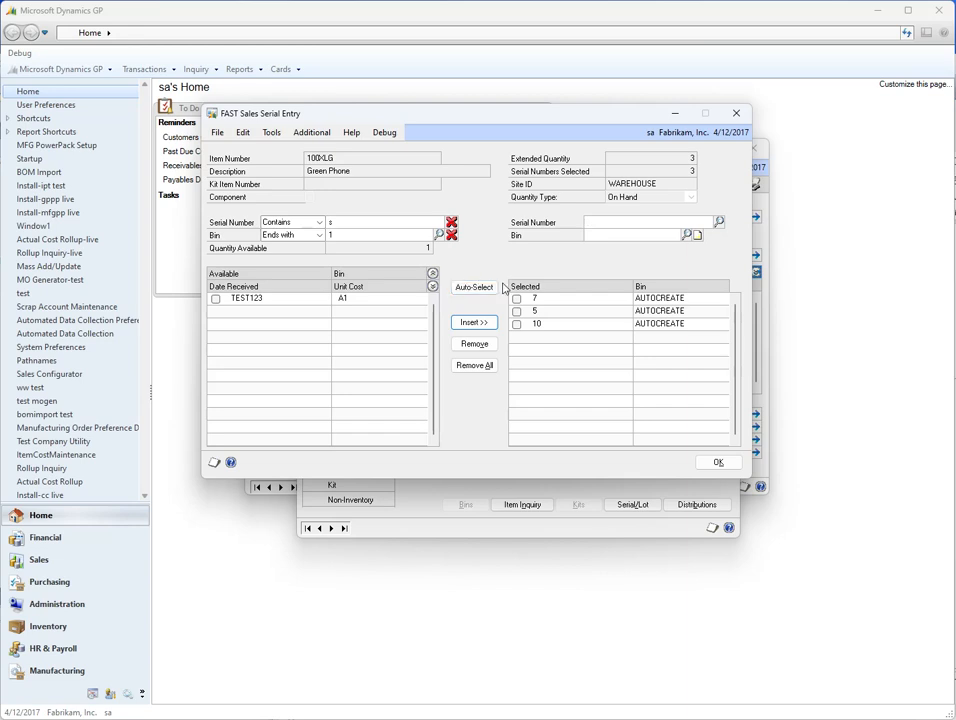
- Remove serial numbers 10 and 5 from the selection and auto-select replacements from the filtered serials
{"action": "left_click", "coordinate": [518, 324]}
{"action": "left_click", "coordinate": [516, 311]}
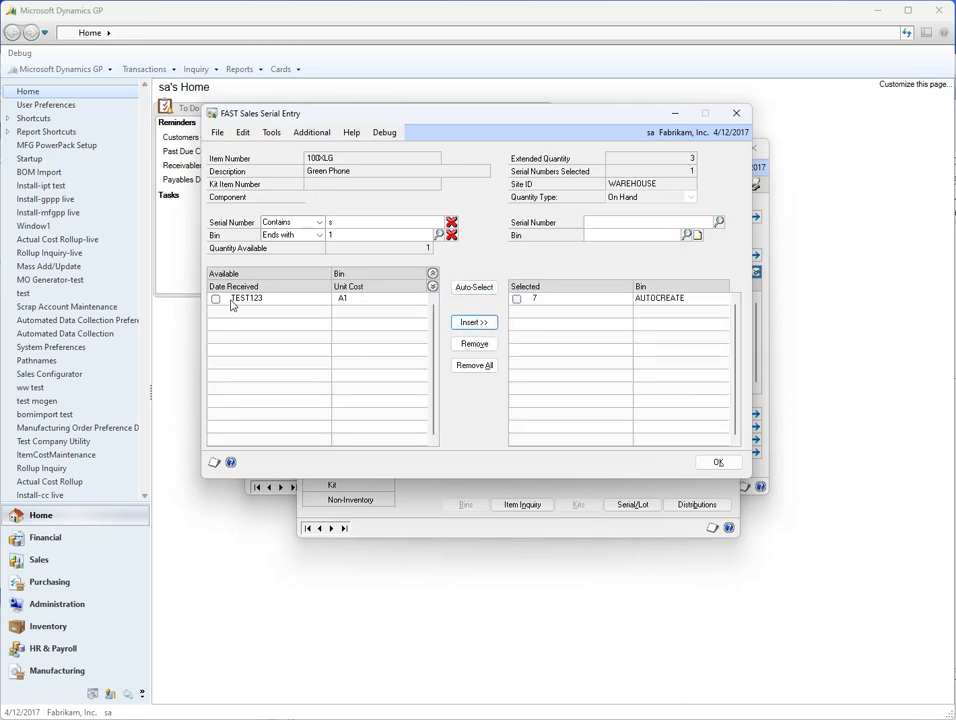
{"action": "left_click", "coordinate": [475, 289]}
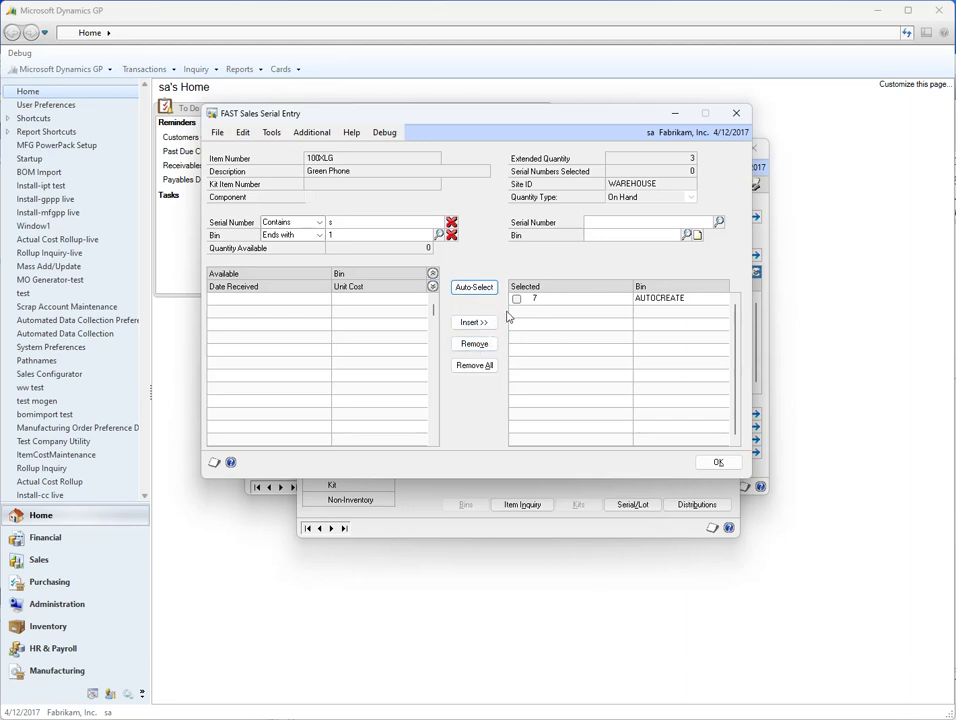
- Clear the serial number and bin filters and remove all selected serial numbers
{"action": "left_click", "coordinate": [451, 222]}
{"action": "left_click", "coordinate": [451, 234]}
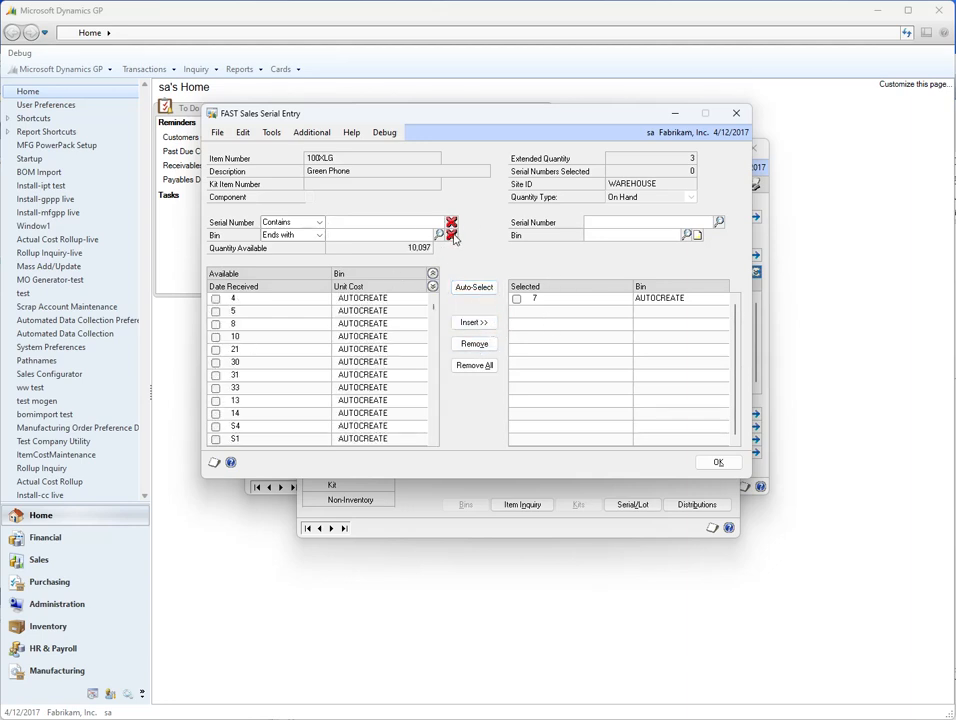
{"action": "left_click", "coordinate": [485, 365]}
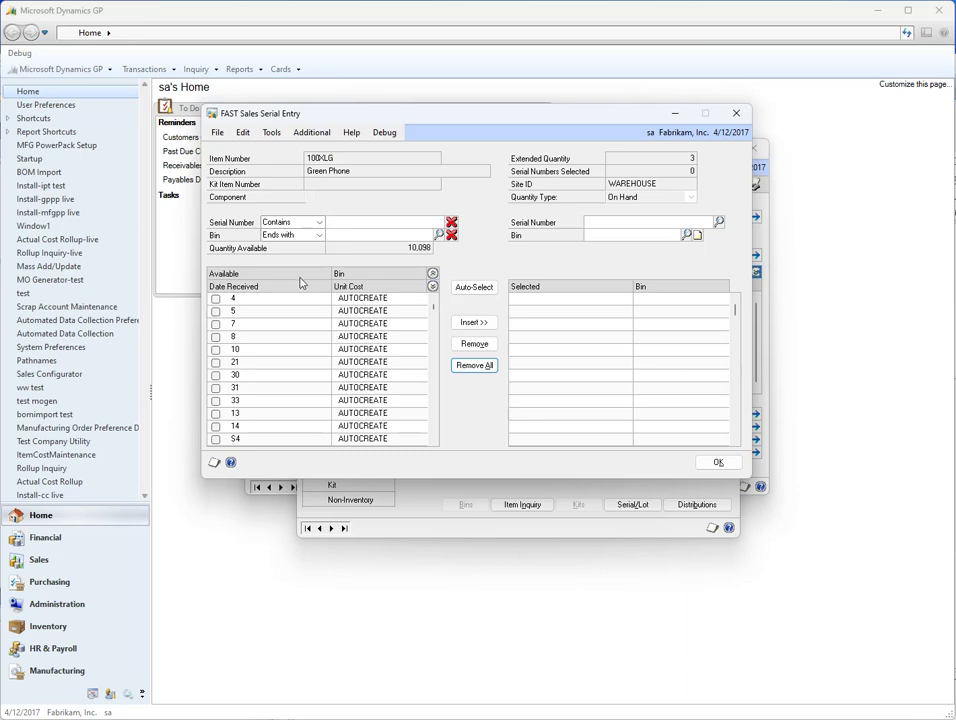
- Assign serial numbers 4, 7 and 10 to the 100XLG line and save the item details
{"action": "double_click", "coordinate": [219, 300]}
{"action": "double_click", "coordinate": [219, 310]}
{"action": "double_click", "coordinate": [219, 323]}
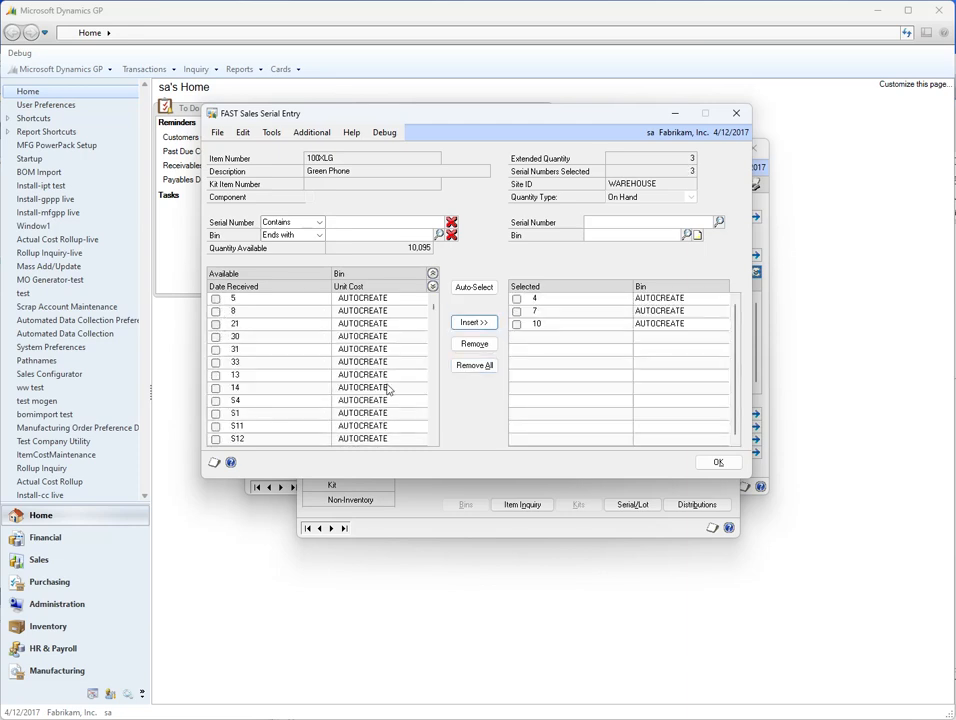
{"action": "left_click", "coordinate": [717, 462]}
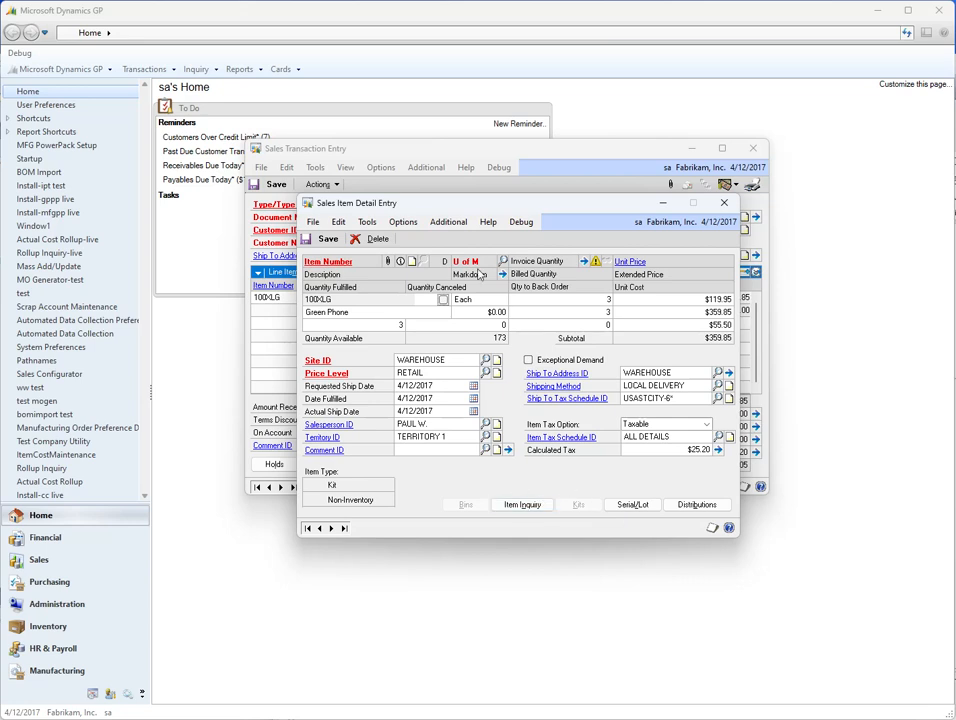
{"action": "left_click", "coordinate": [327, 238]}
{"action": "left_click", "coordinate": [724, 203]}
- Disable the FAST Sales Serial Entry module in the GP PowerPack setup and accept the change
{"action": "left_click", "coordinate": [60, 69]}
{"action": "mouse_move", "coordinate": [57, 132]}
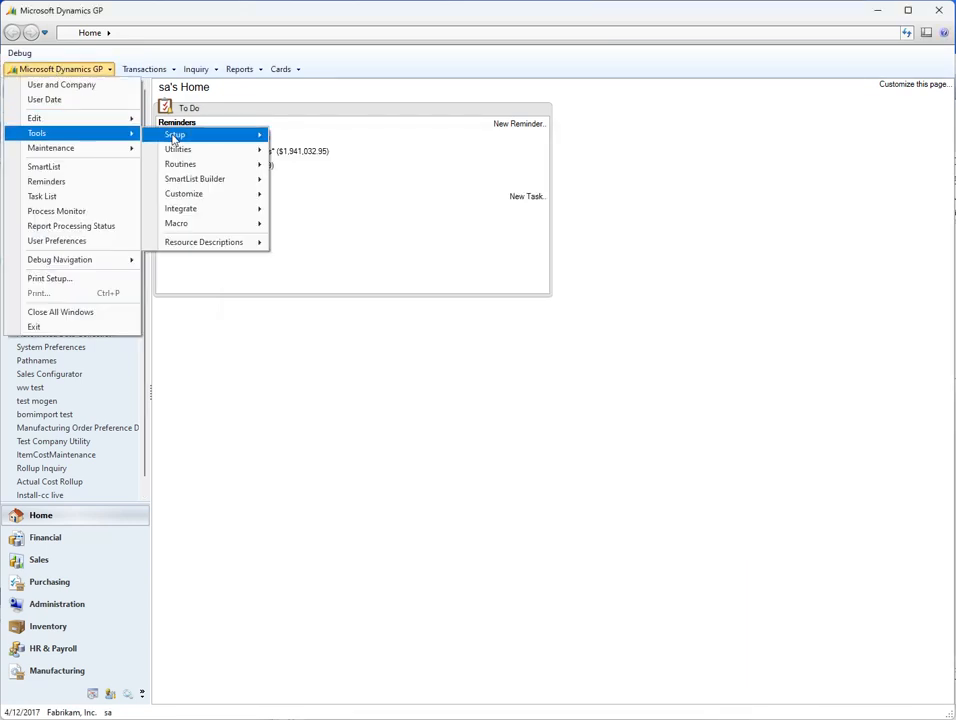
{"action": "mouse_move", "coordinate": [173, 136]}
{"action": "mouse_move", "coordinate": [305, 165]}
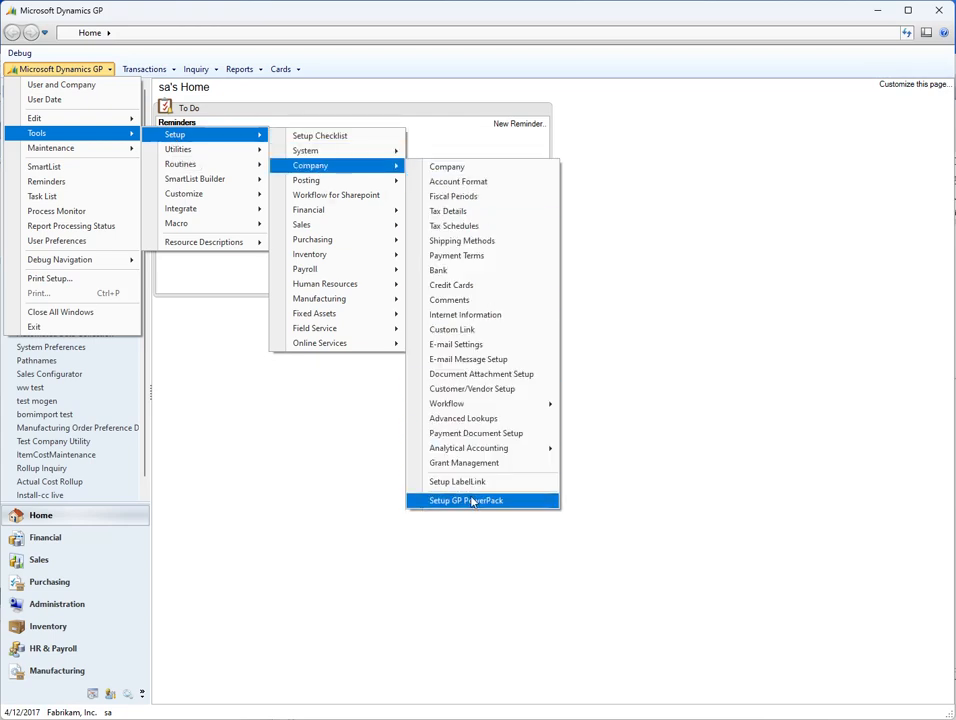
{"action": "left_click", "coordinate": [472, 501]}
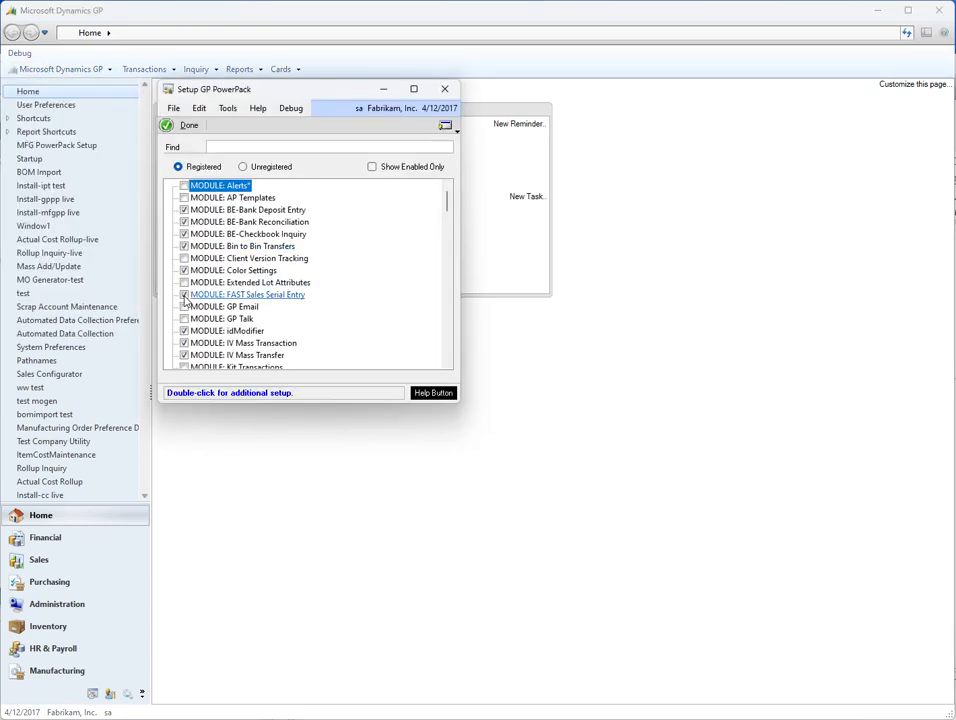
{"action": "left_click", "coordinate": [172, 125]}
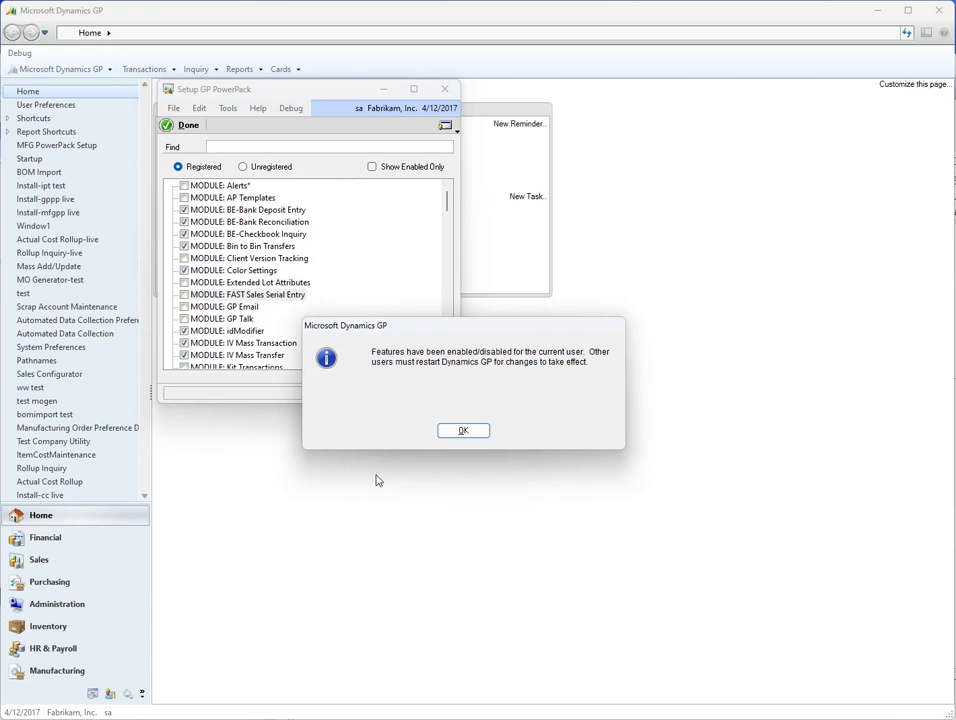
{"action": "left_click", "coordinate": [463, 432]}
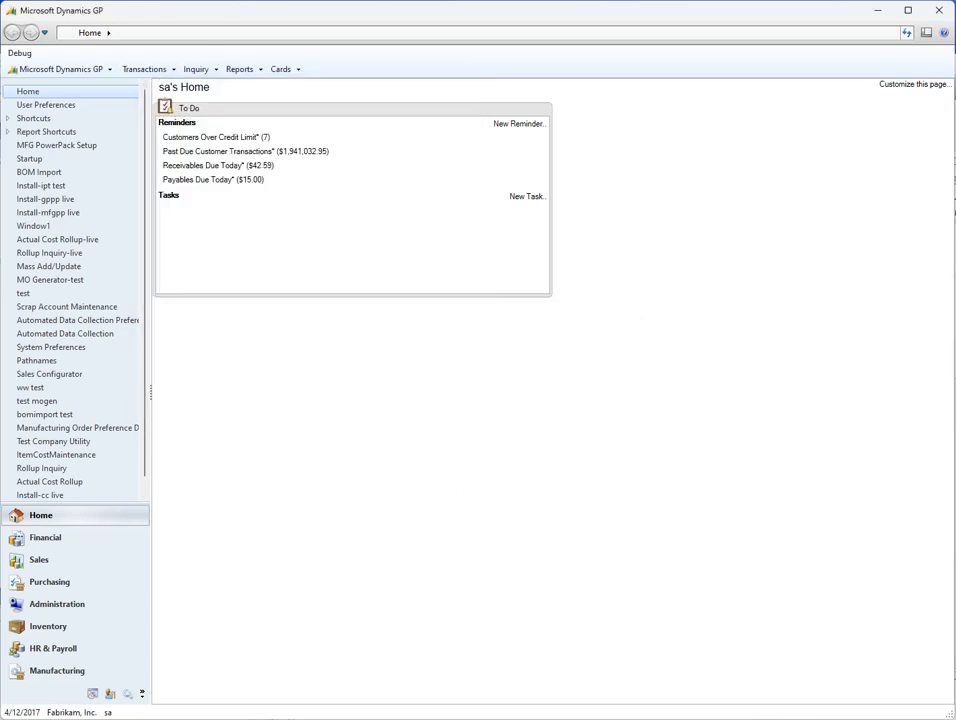
- Return to the sales invoice and open the standard serial number entry for its 100XLG line
{"action": "key", "text": "alt+Tab"}
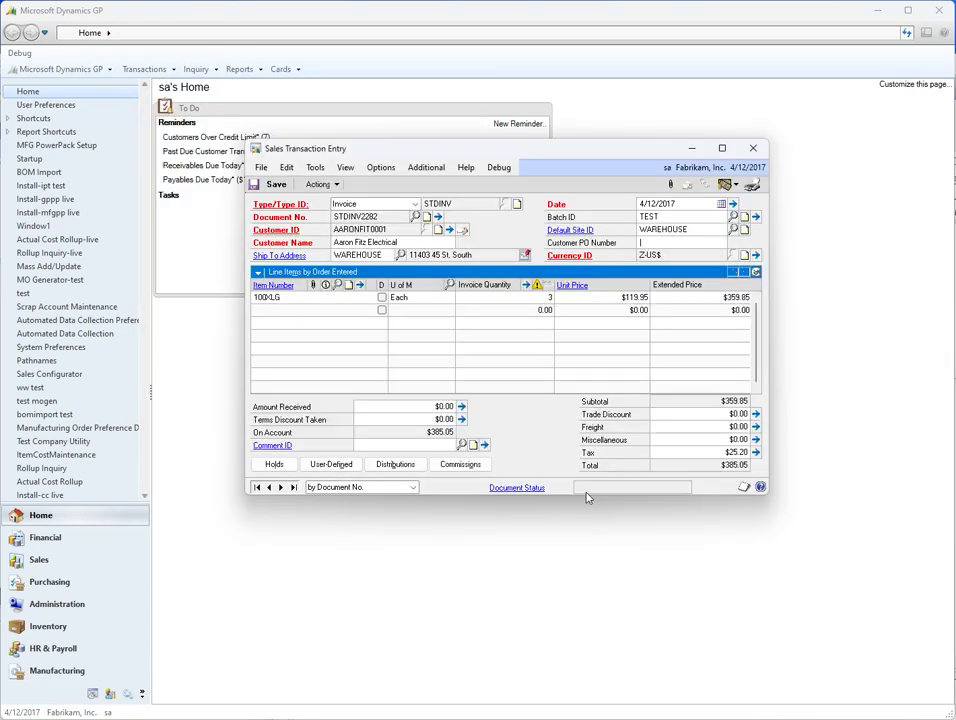
{"action": "left_click", "coordinate": [355, 298]}
{"action": "left_click", "coordinate": [360, 285]}
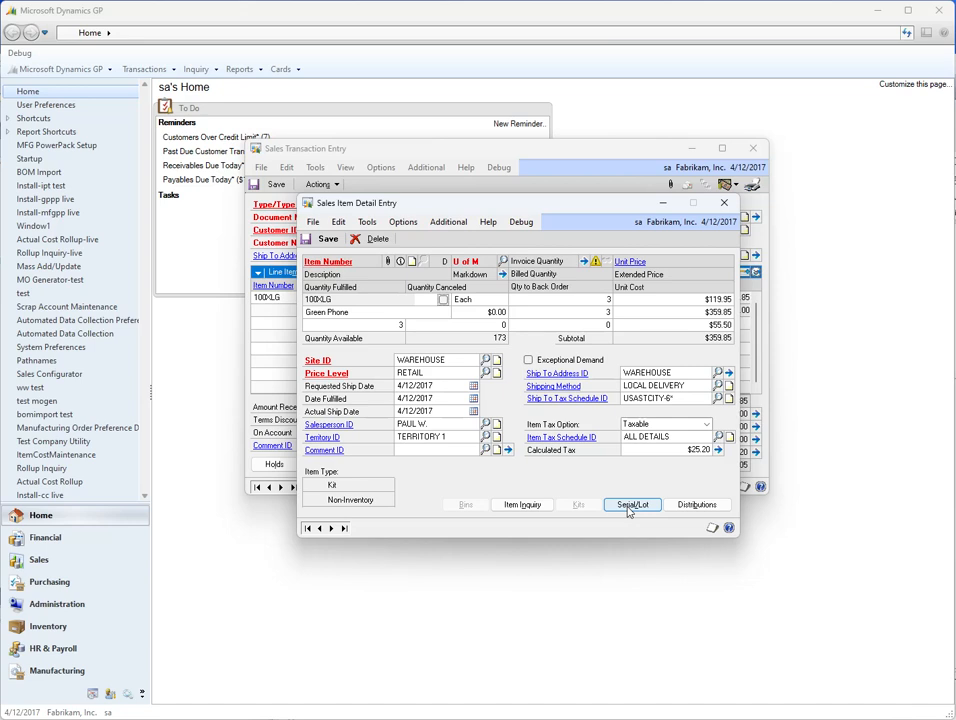
{"action": "left_click", "coordinate": [629, 508]}
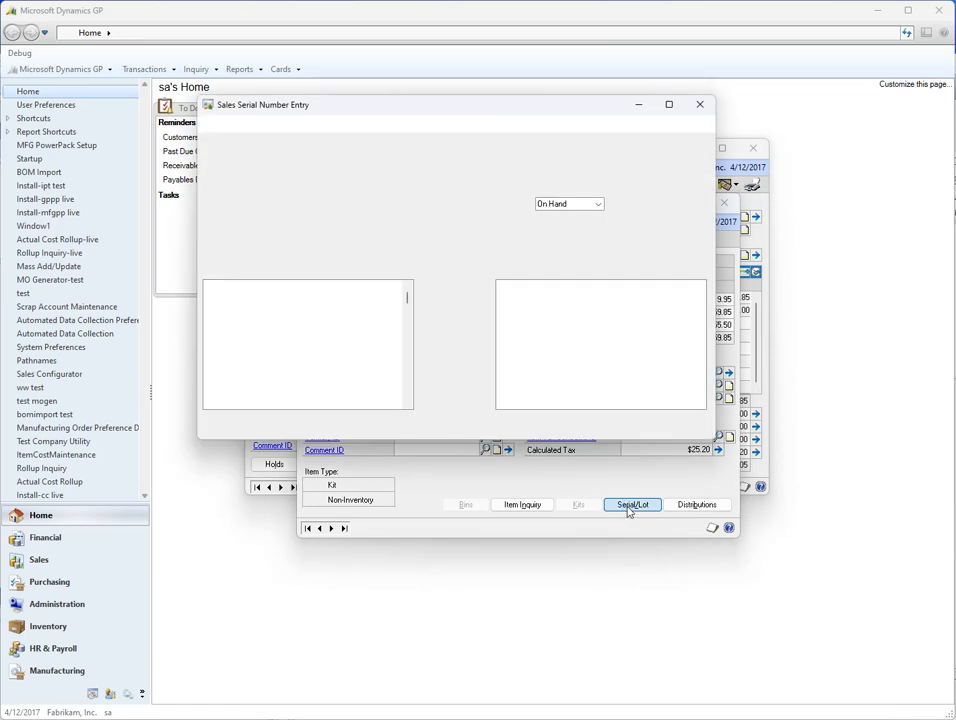